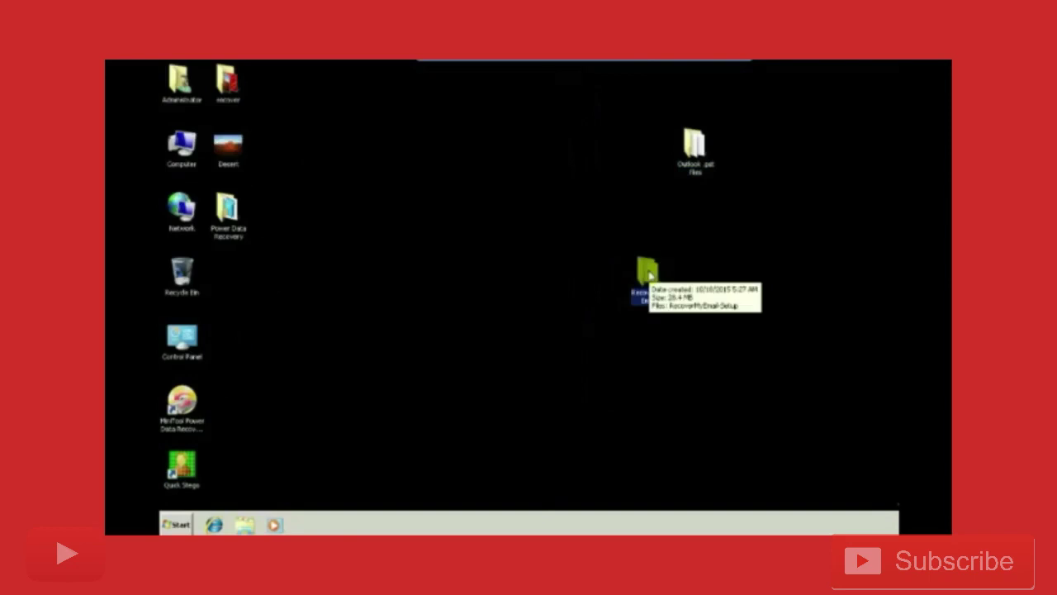
Launch the RecoverMyEmailSetup installer from the Recover My Email folder and close the folder.
double_click(650, 276)
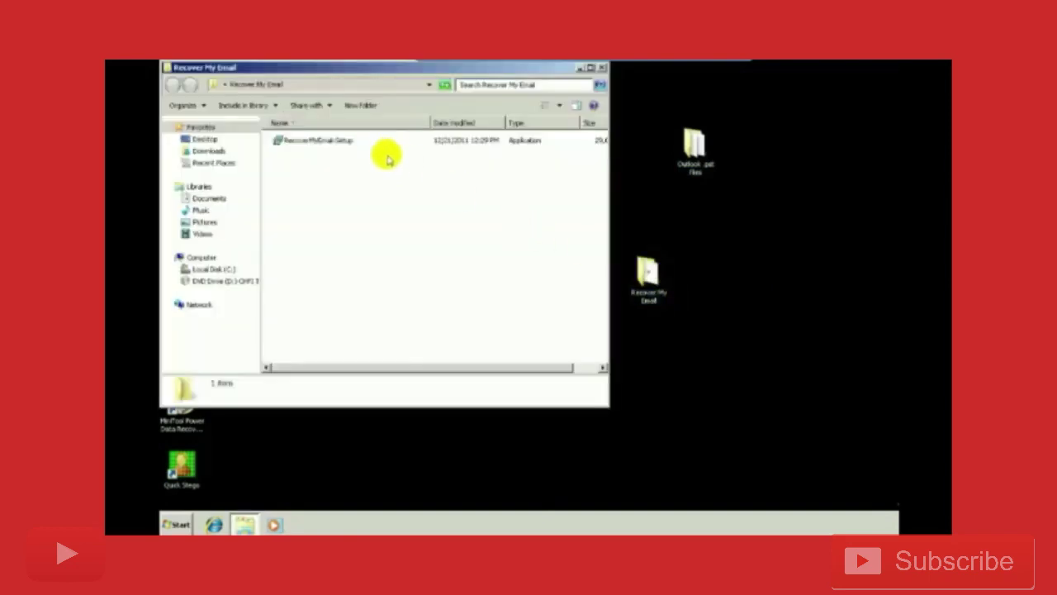
double_click(345, 142)
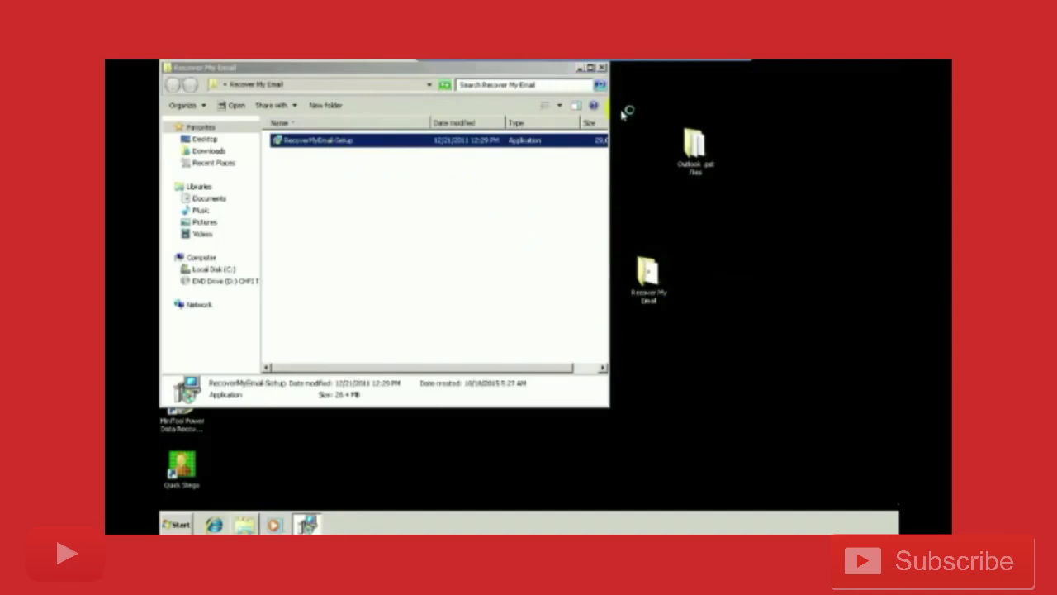
left_click(603, 69)
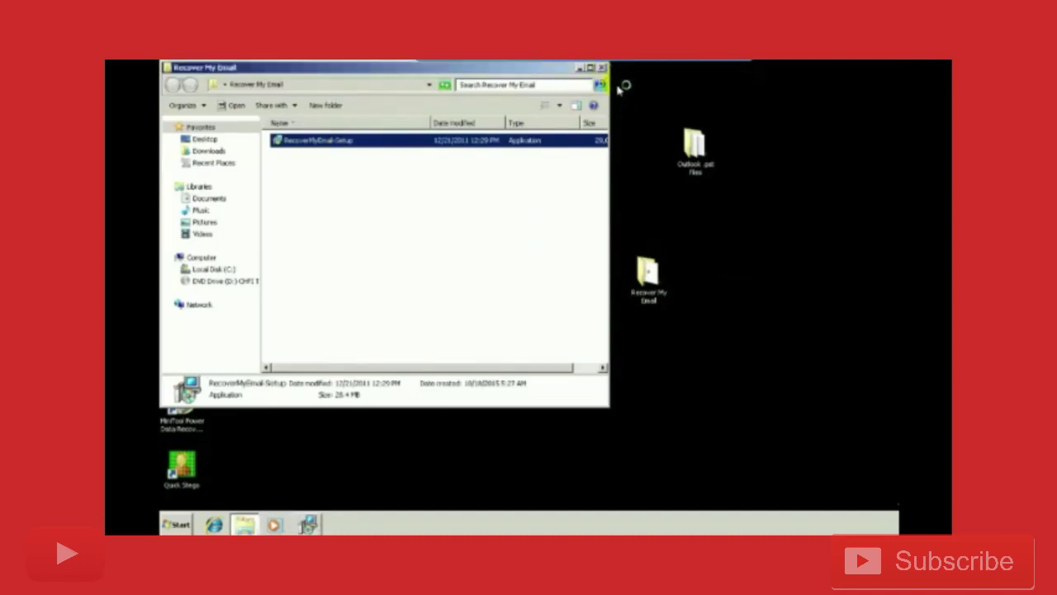
left_click(603, 69)
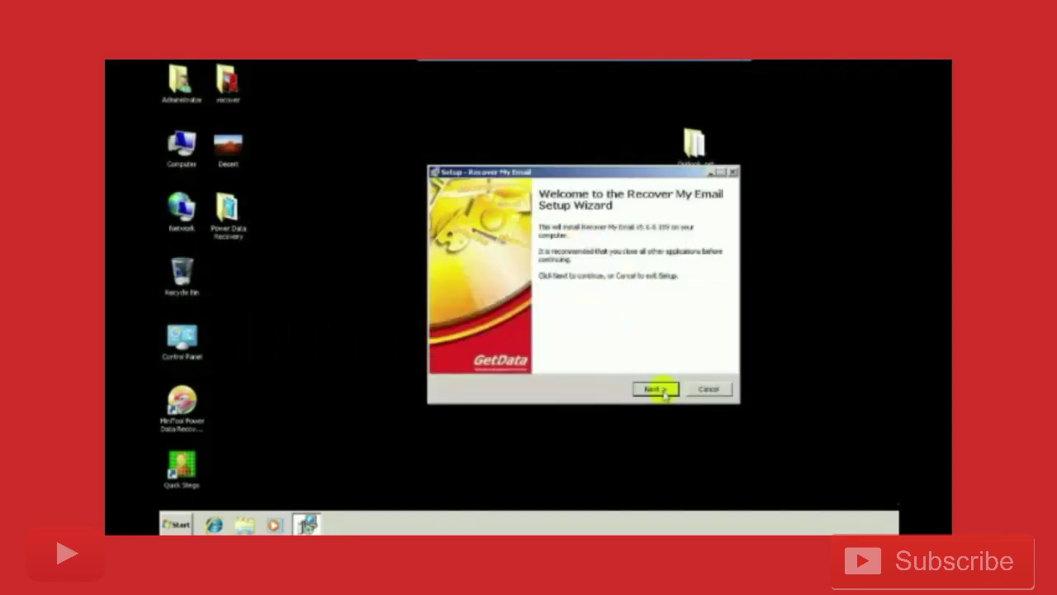
Install with the update skipped, licence accepted, default location and folder, plus a desktop icon.
left_click(657, 390)
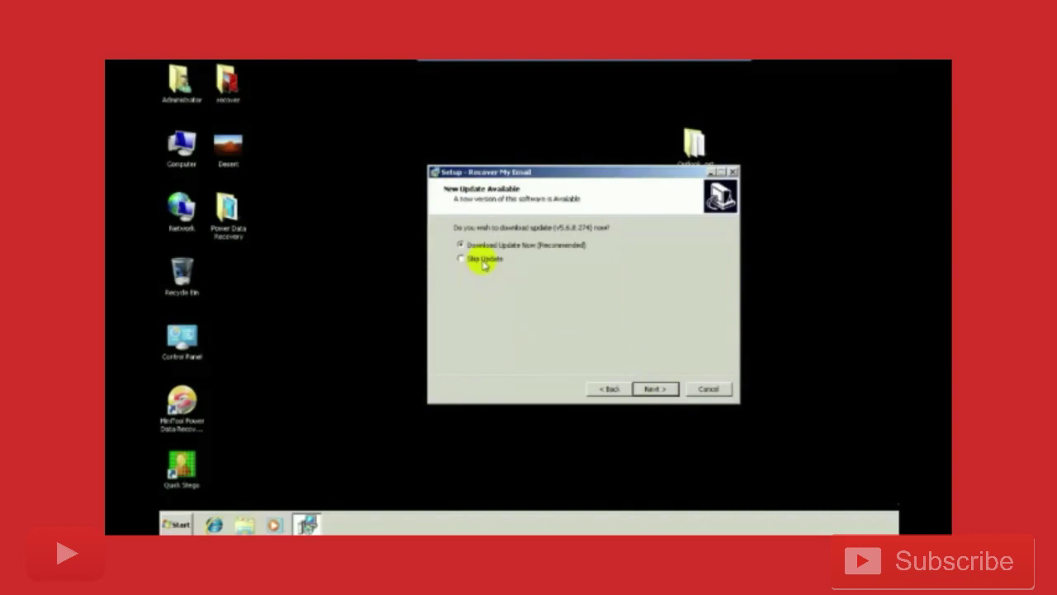
left_click(484, 263)
left_click(652, 390)
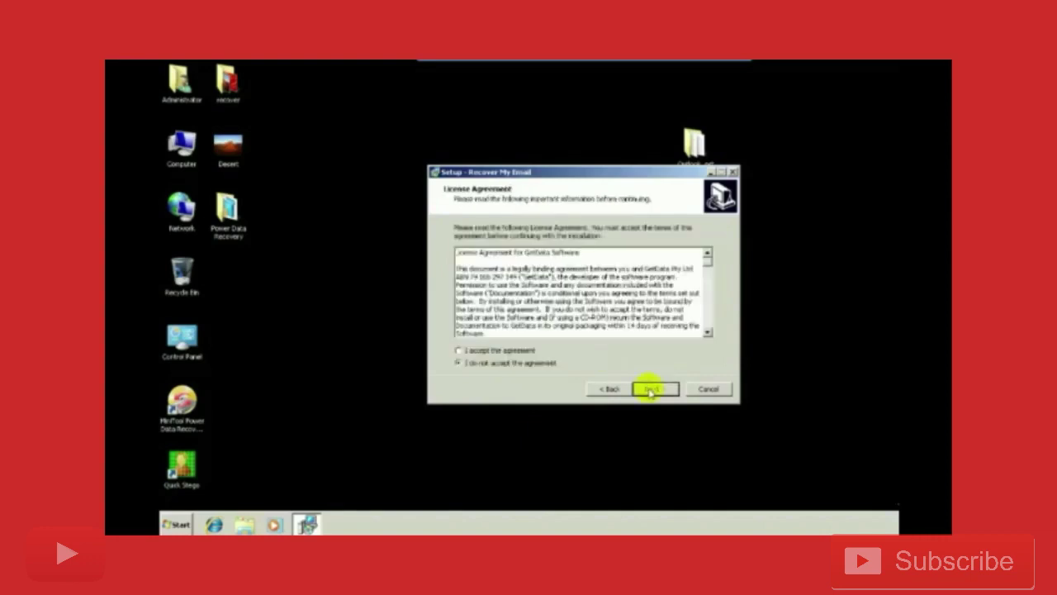
left_click(534, 354)
left_click(657, 389)
left_click(656, 389)
left_click(664, 391)
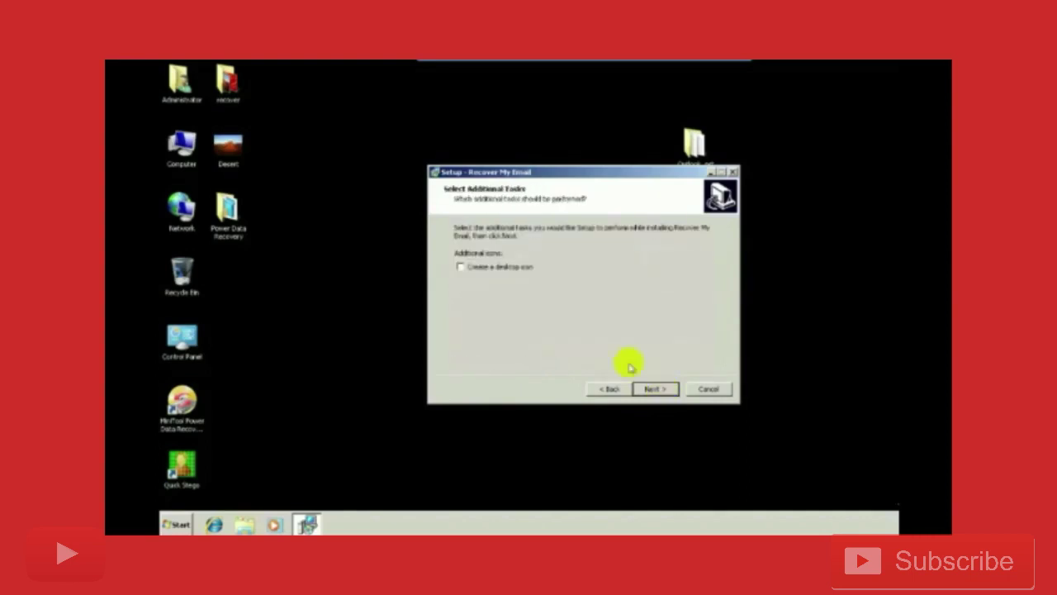
left_click(506, 268)
left_click(652, 390)
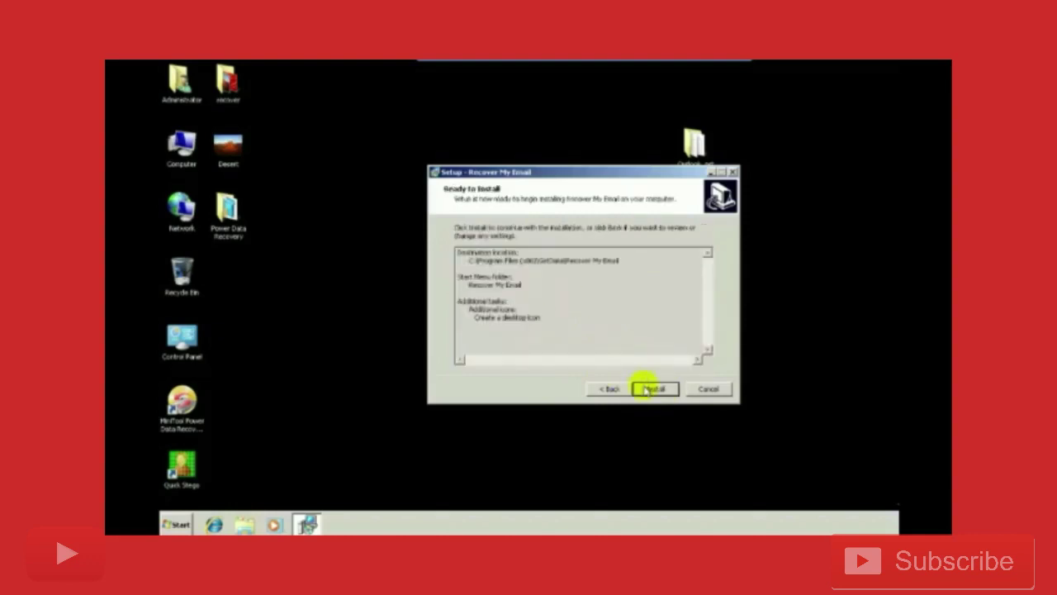
left_click(652, 389)
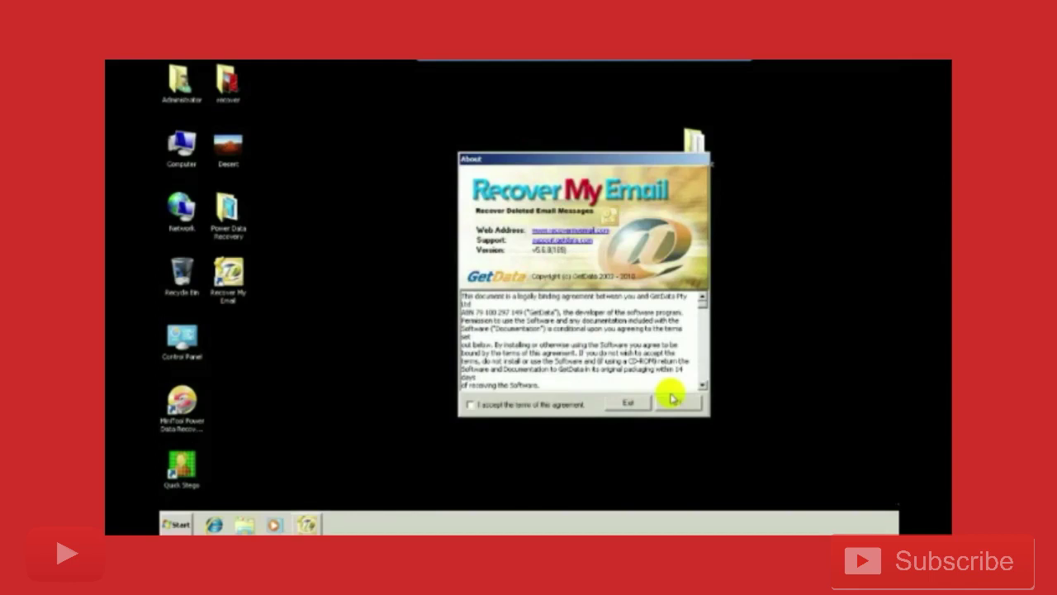
Accept the licence terms, open the main window, and turn off Show Tips on Startup.
left_click(470, 404)
left_click(673, 403)
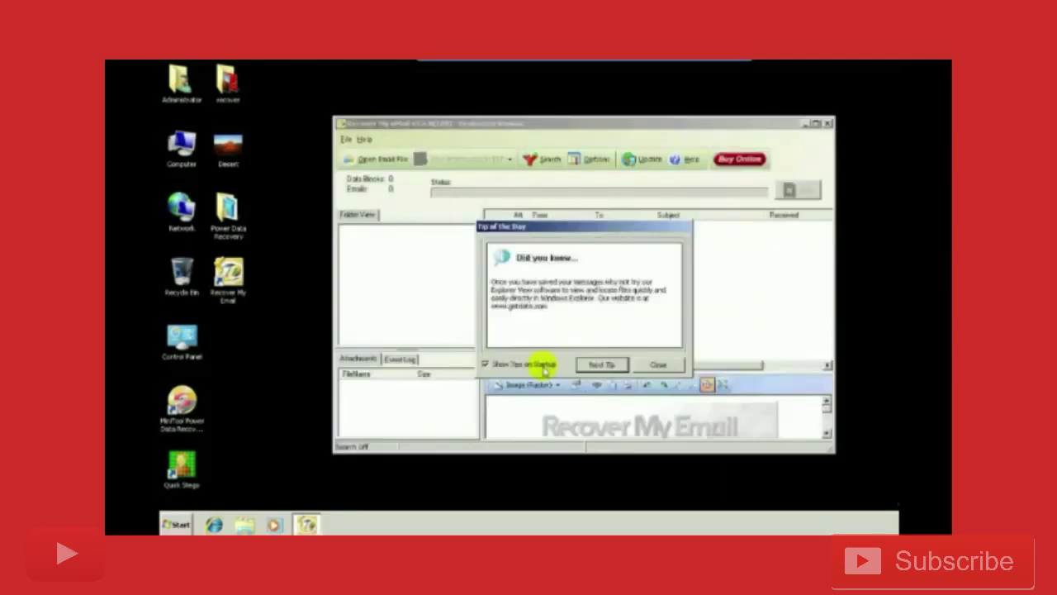
left_click(545, 368)
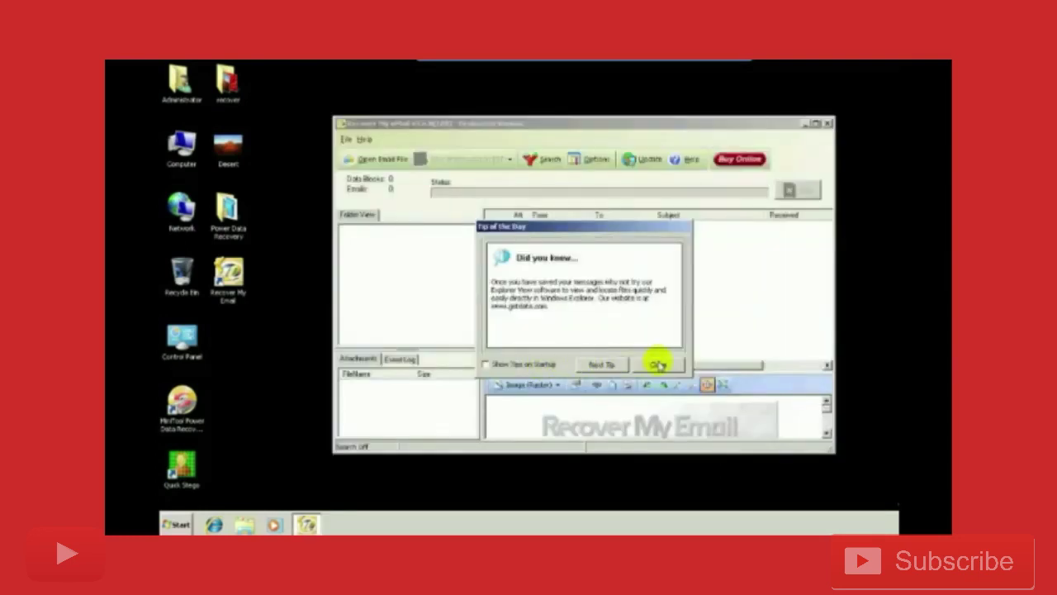
left_click(657, 365)
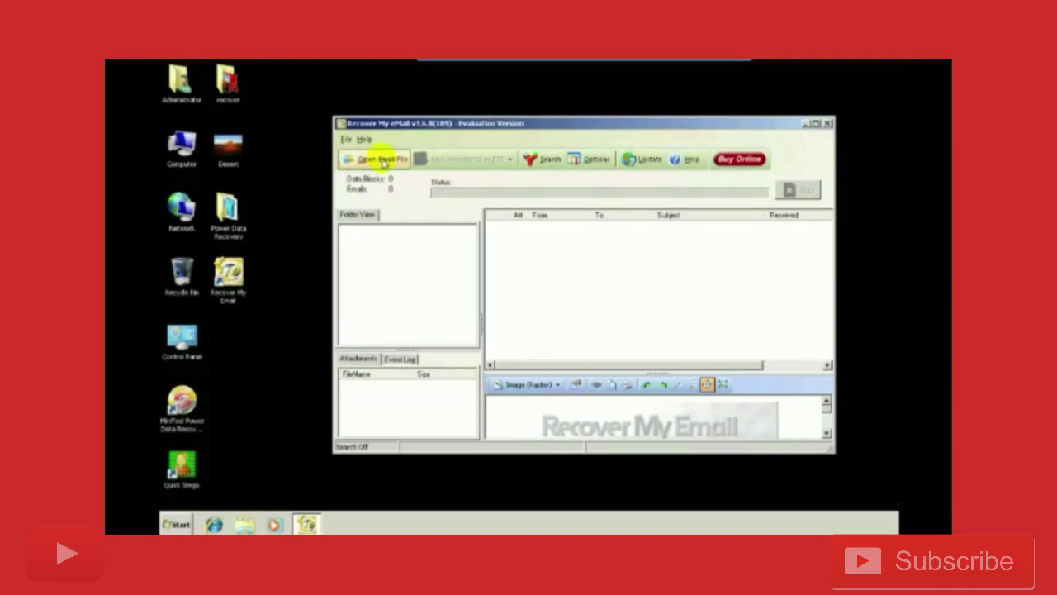
Try Open Email File and dismiss the 'no email program' error.
left_click(382, 162)
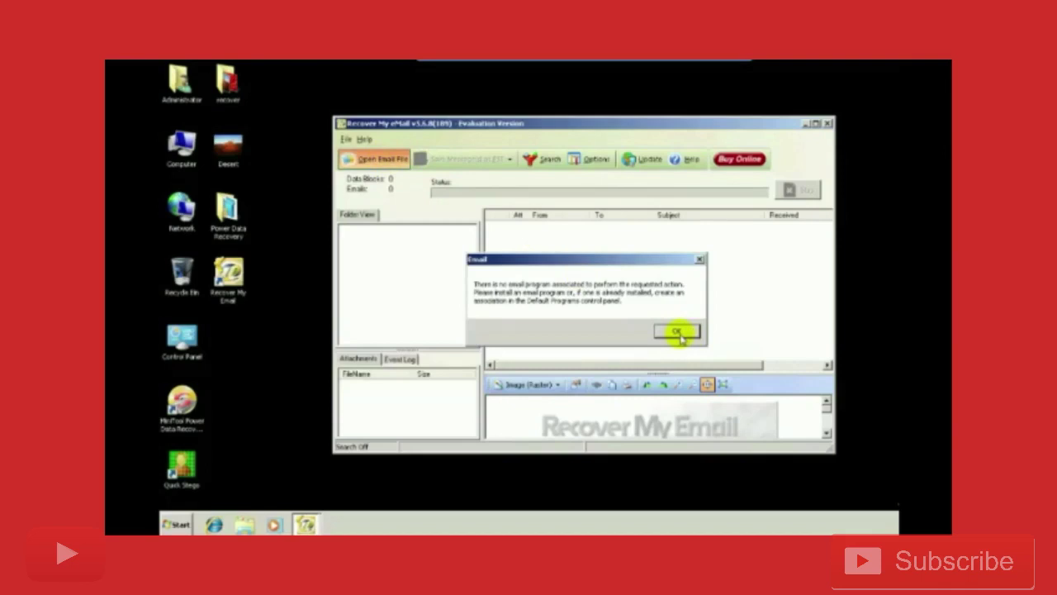
left_click(678, 332)
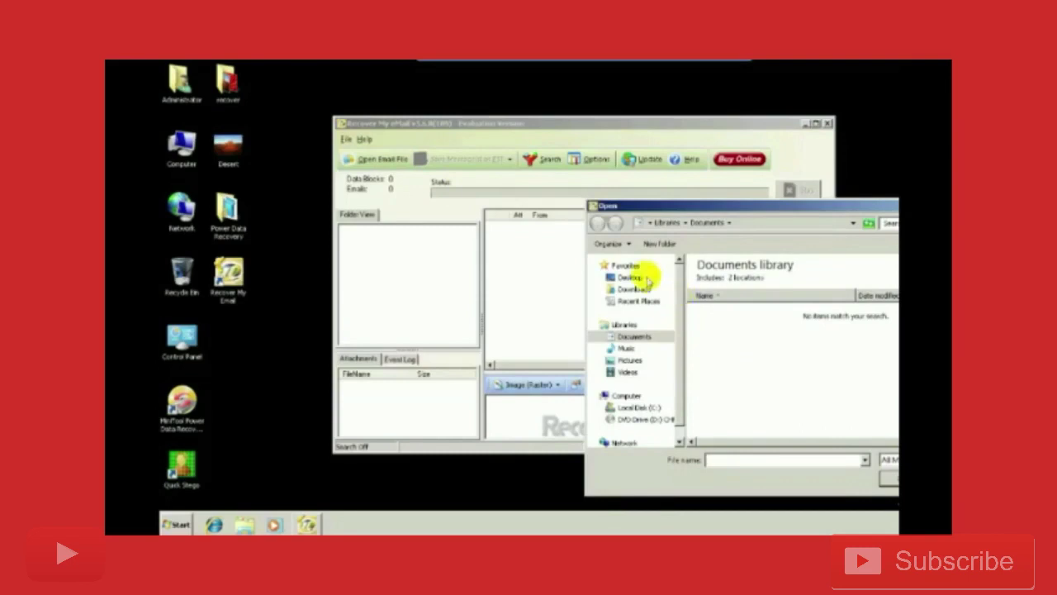
Open target 1.pst from the Desktop's Outlook .pst Files folder for scanning.
left_click(630, 277)
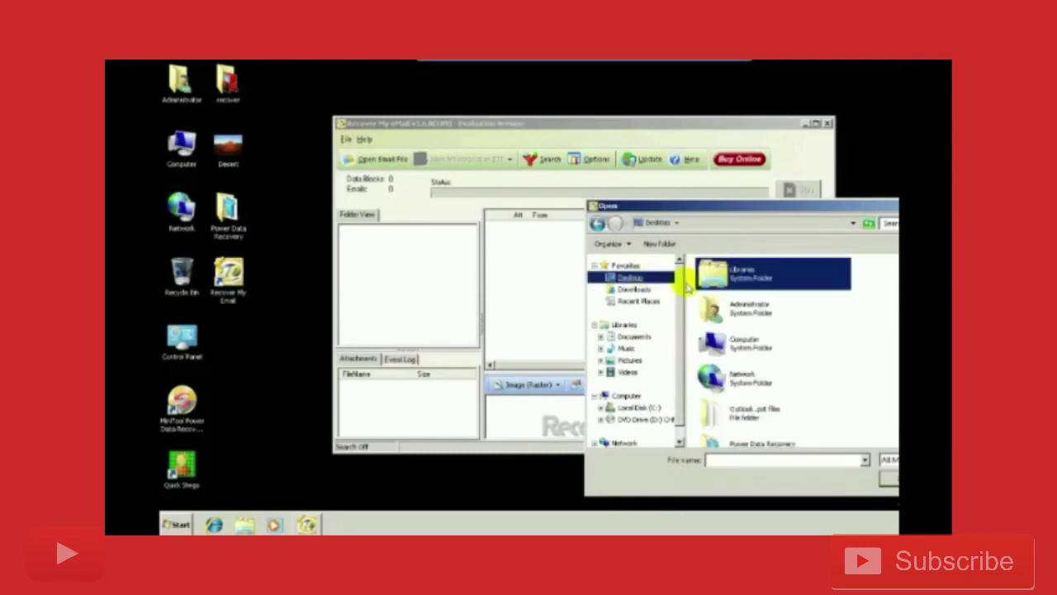
double_click(754, 413)
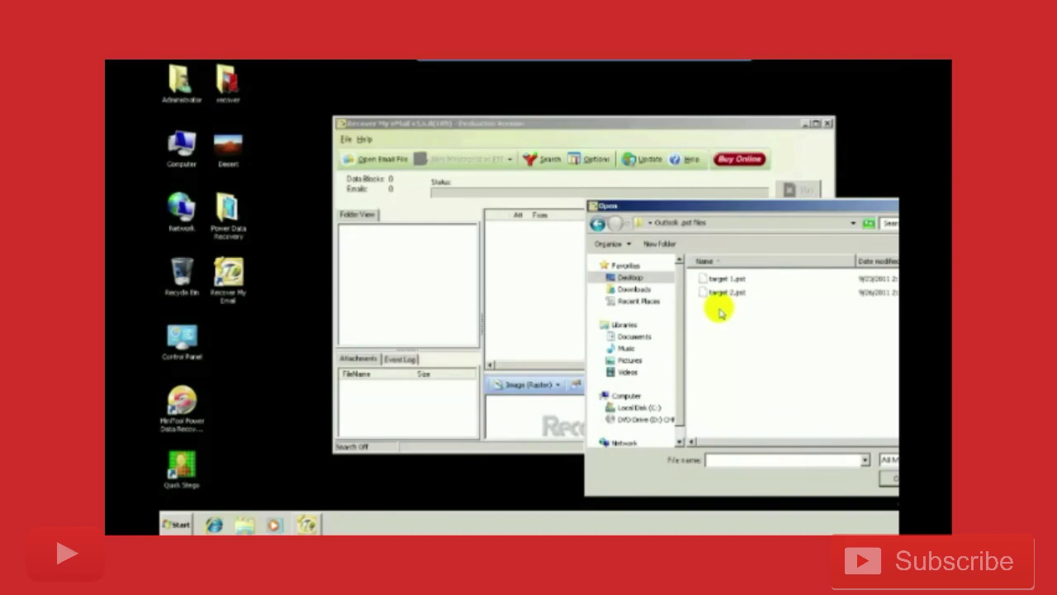
left_click(719, 280)
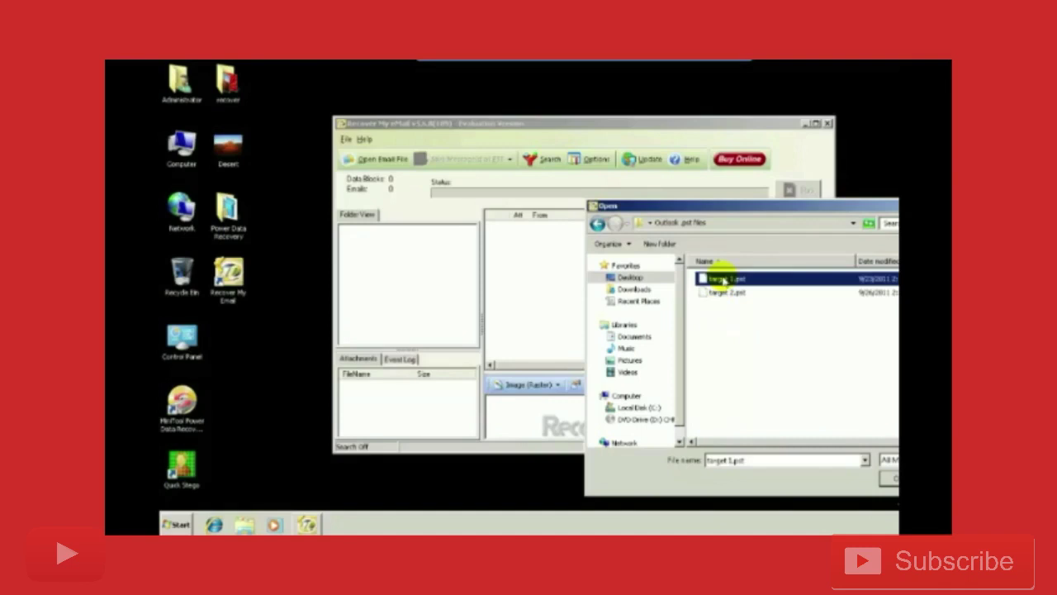
double_click(721, 280)
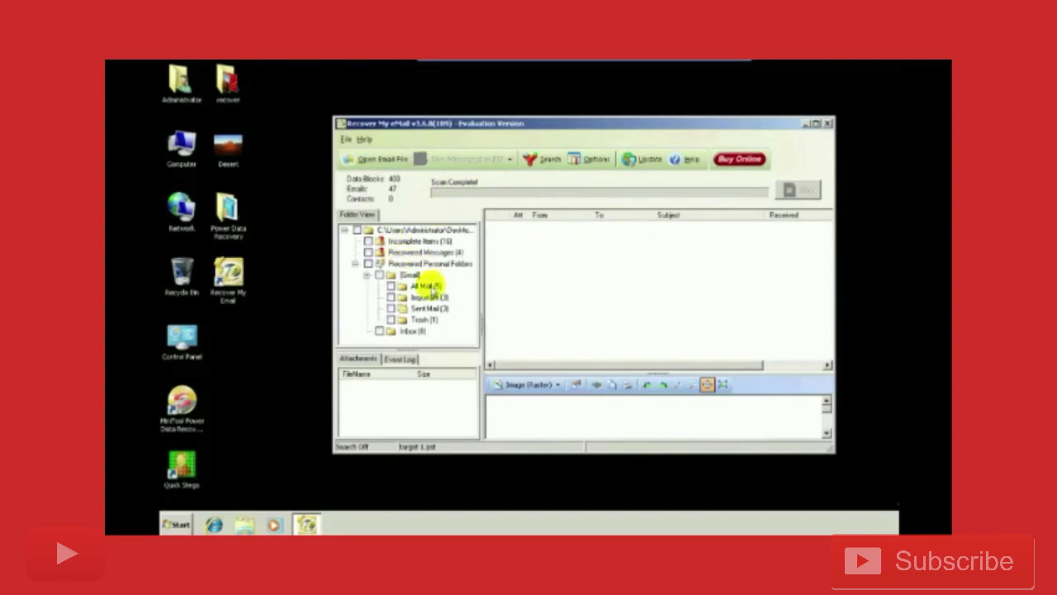
Select All Mail (5) under [Gmail] in the Folder View tree.
left_click(428, 285)
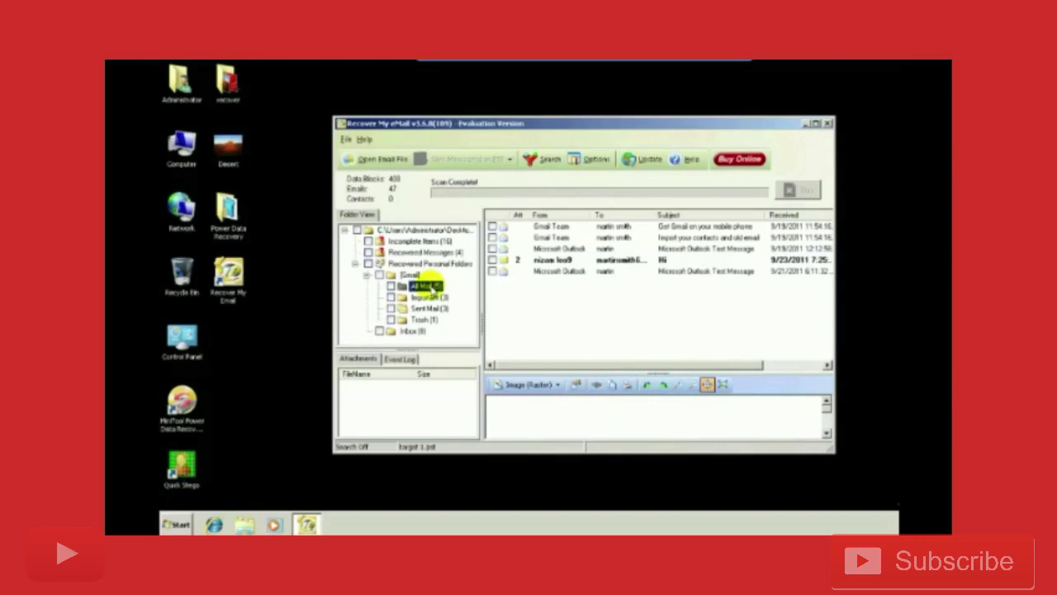
Browse the Incomplete Items and Recovered Messages folders and resize the message list columns.
left_click(399, 242)
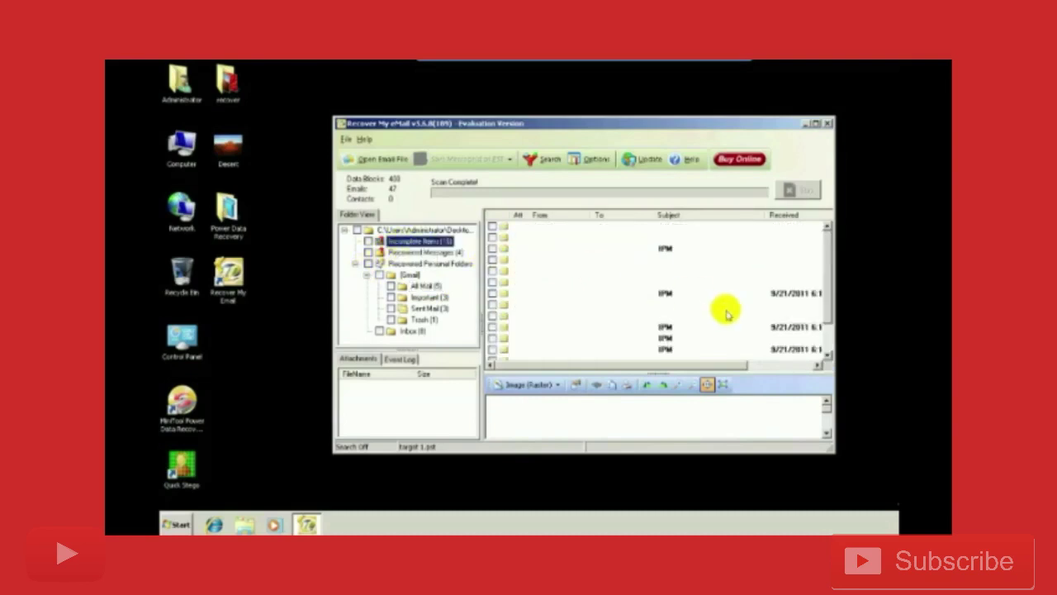
left_click(763, 365)
left_click(417, 252)
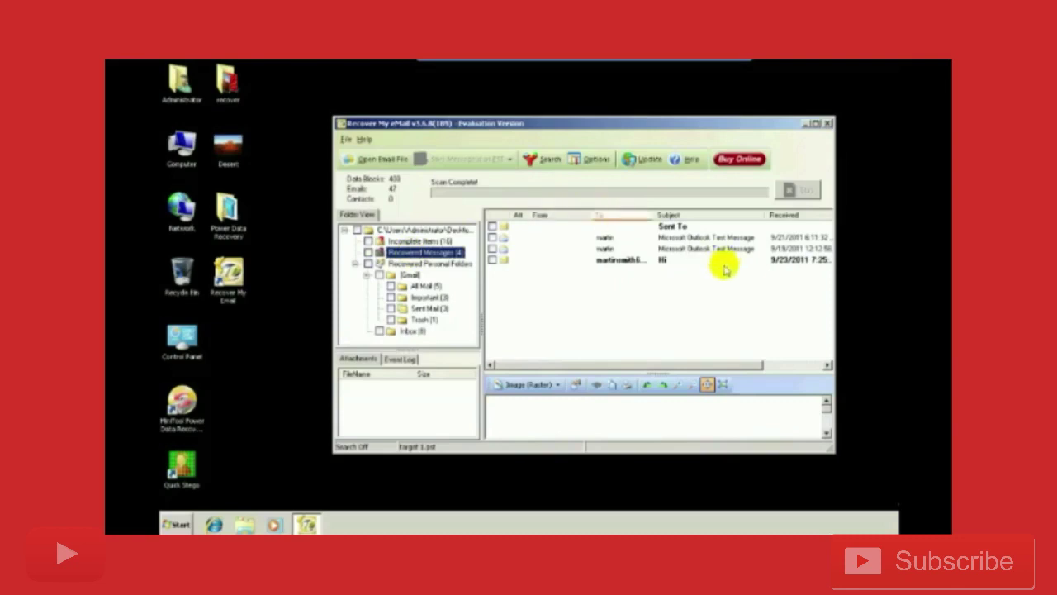
left_click_drag(729, 365, 785, 366)
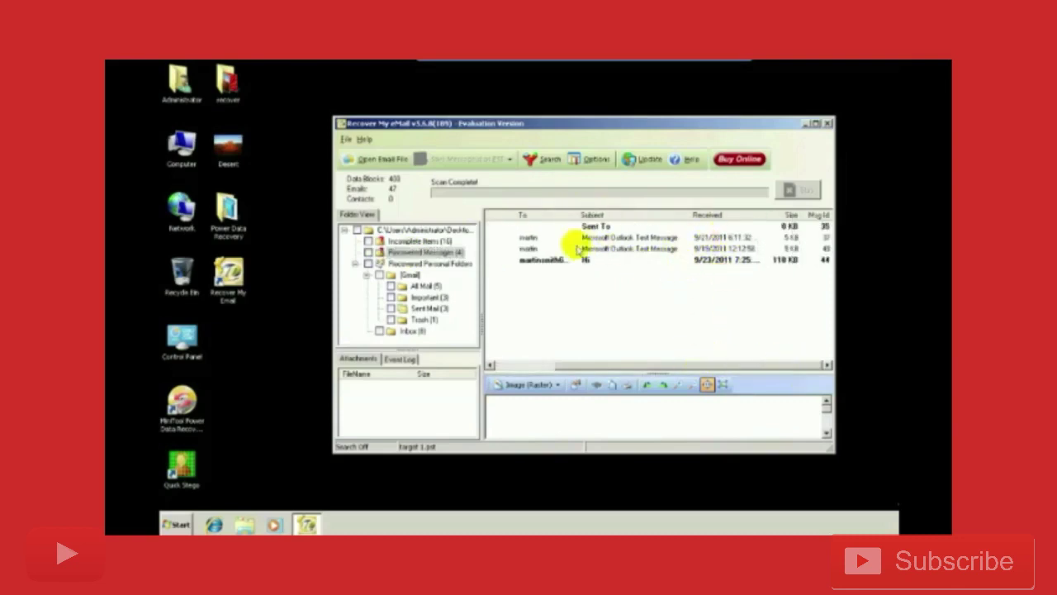
left_click_drag(582, 366, 493, 365)
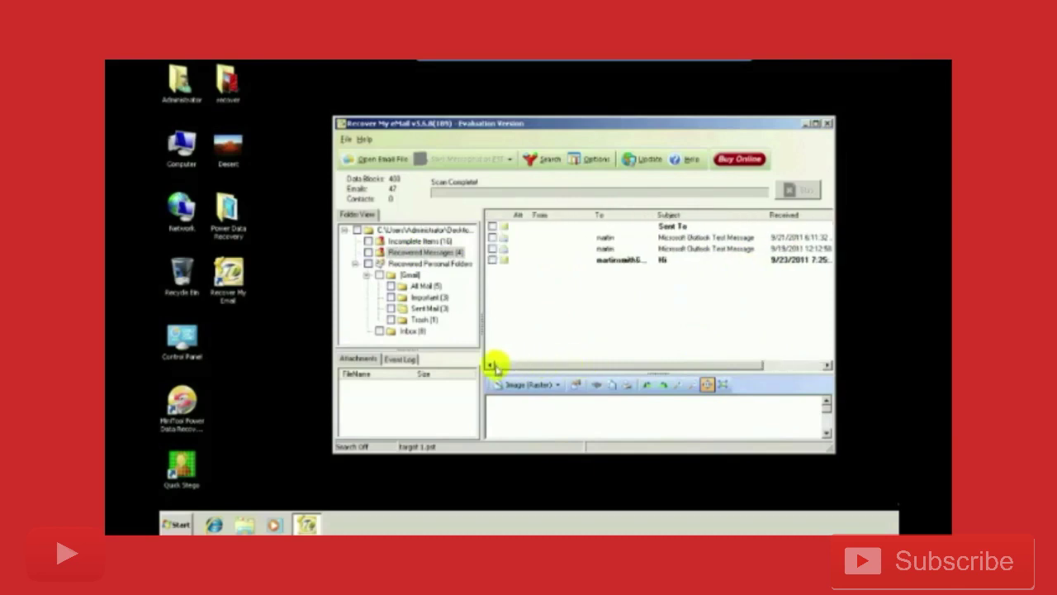
Preview the Sent To, 9/19/2011 and 9/23/2011 messages, then list All Mail's five messages.
left_click(515, 230)
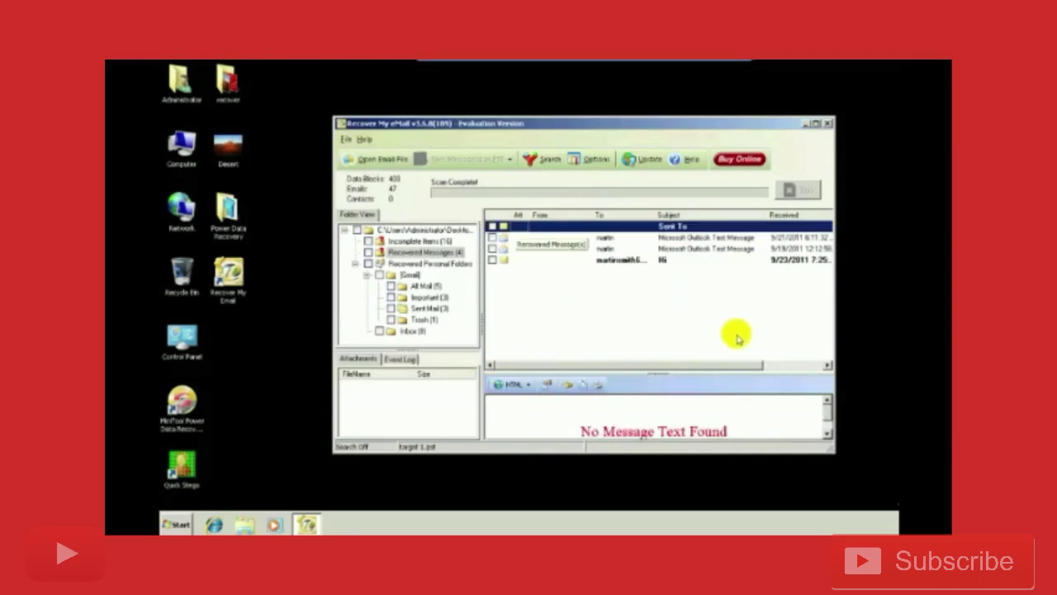
left_click(826, 428)
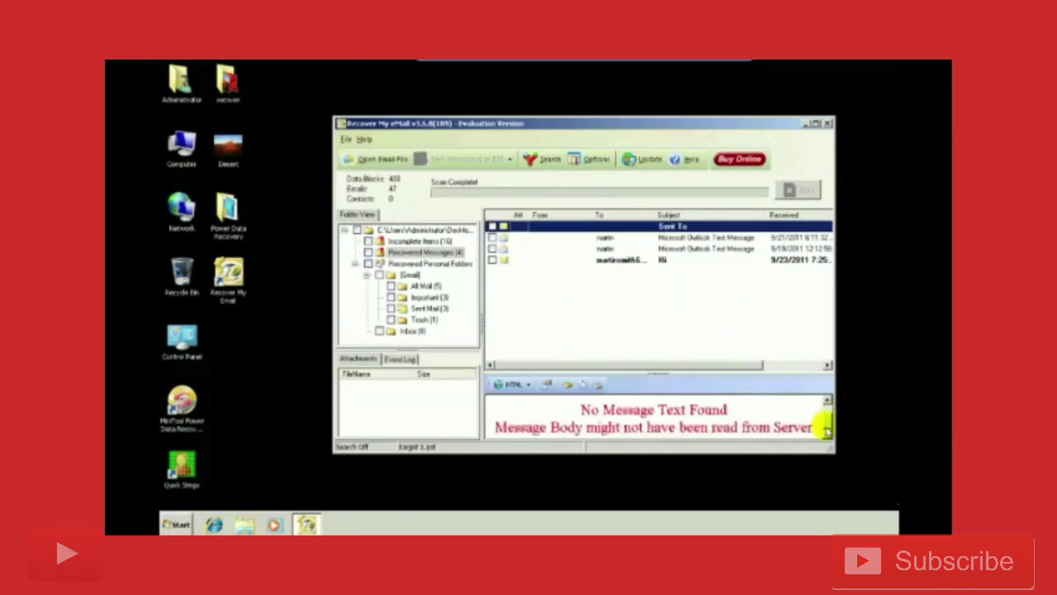
left_click(615, 248)
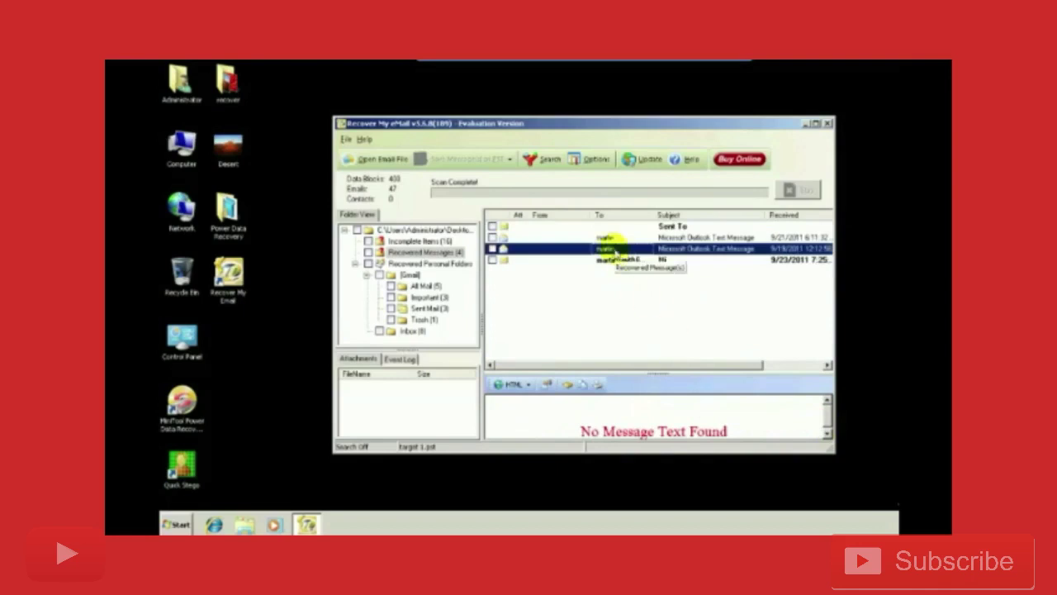
left_click(658, 261)
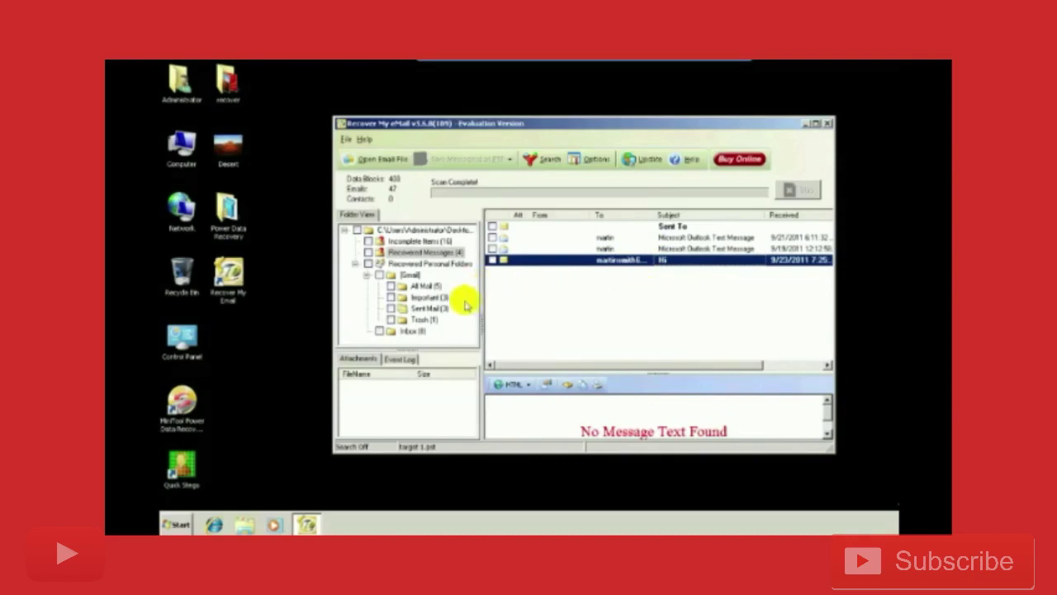
left_click(420, 285)
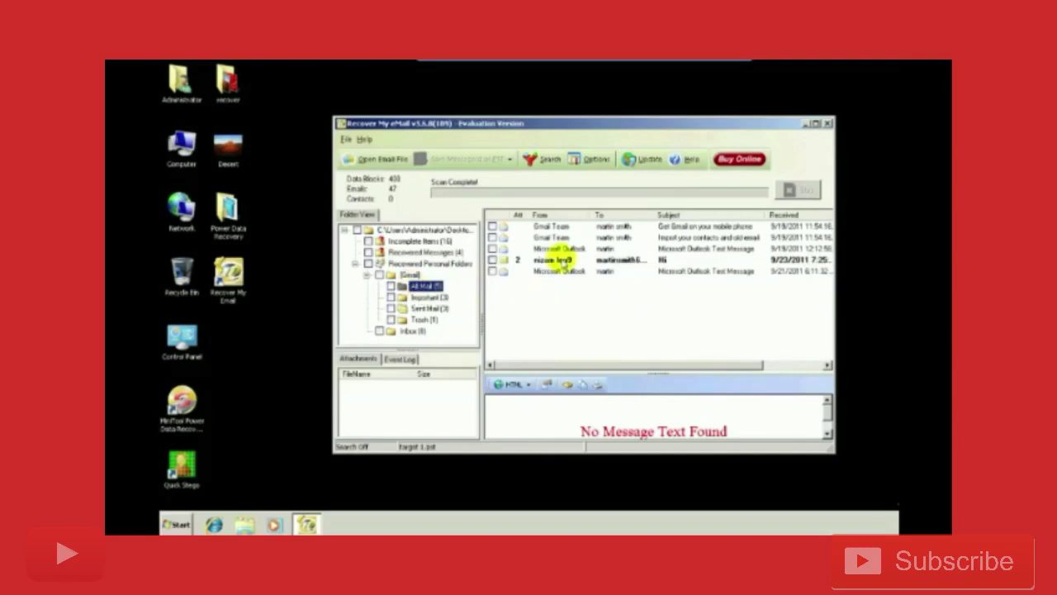
Open the Gmail Team 'Import your contacts and old email' message and highlight its body text.
left_click(561, 259)
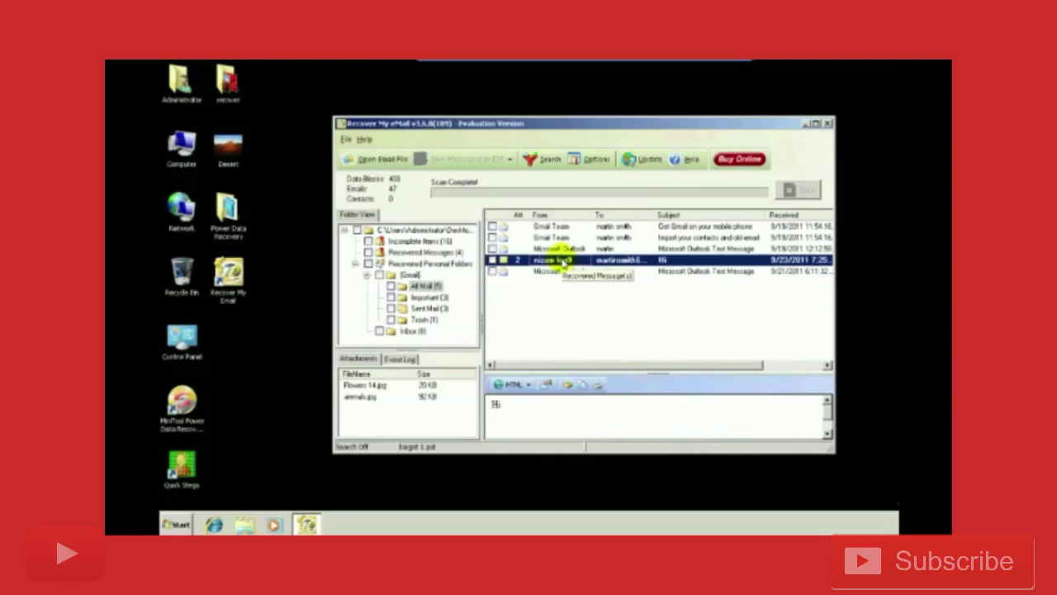
left_click(616, 237)
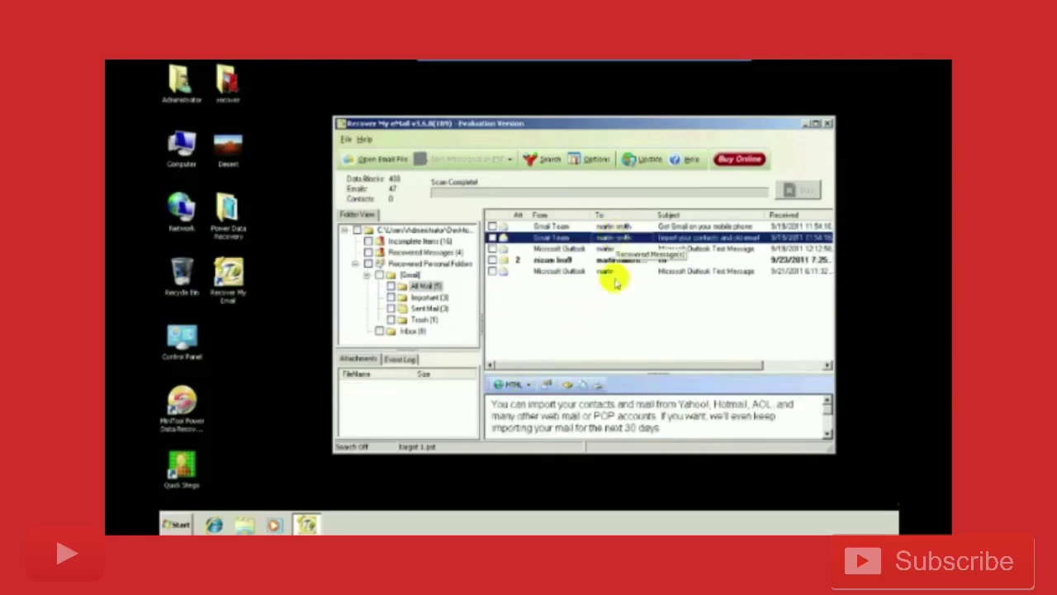
left_click_drag(557, 403, 609, 405)
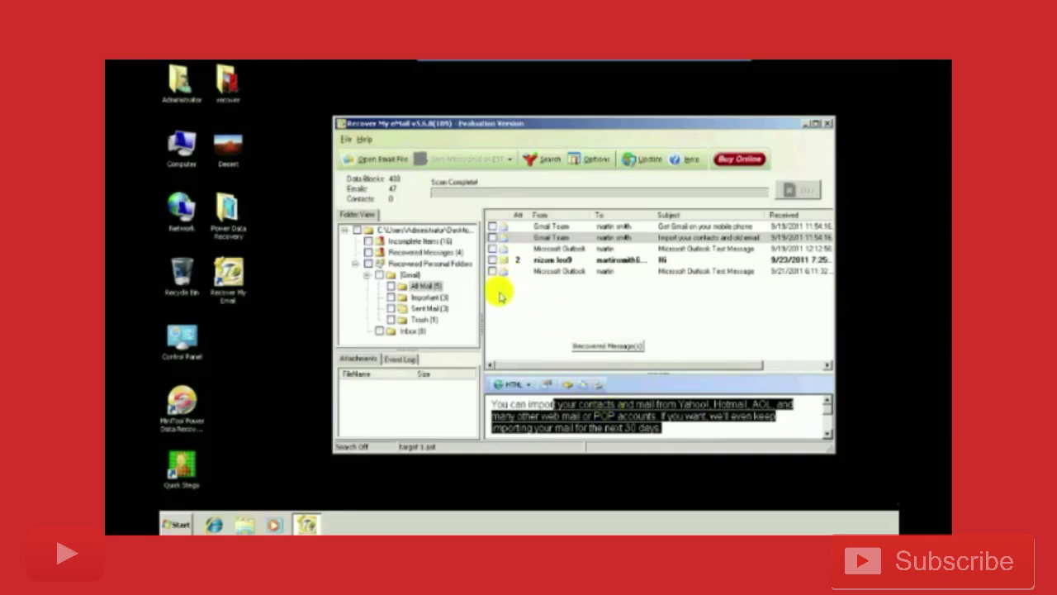
Cancel the search, then open and scroll the 'Get Gmail on your mobile phone' message.
left_click(542, 160)
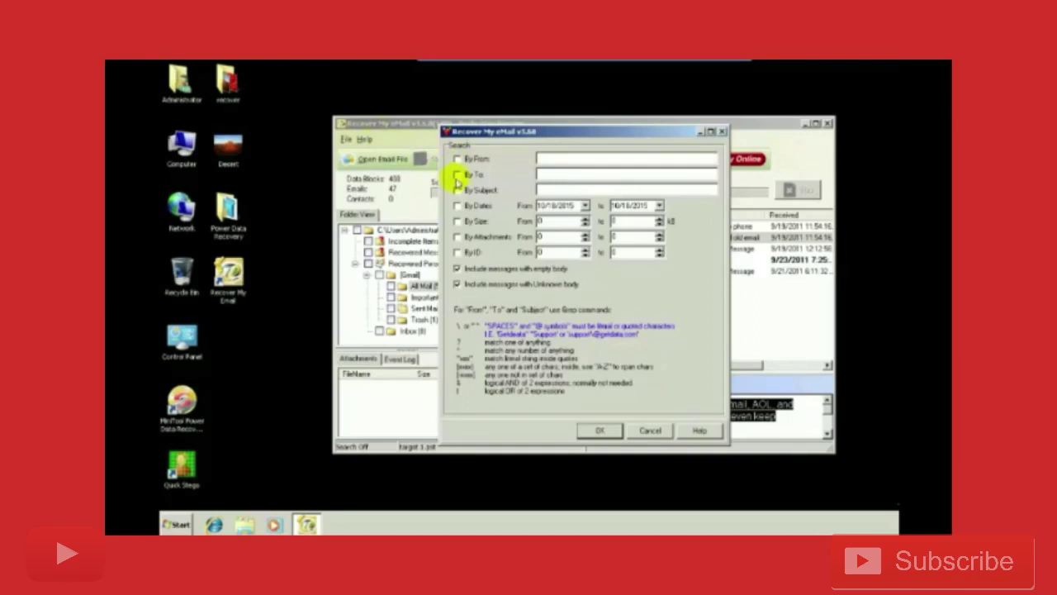
left_click(458, 176)
left_click(723, 132)
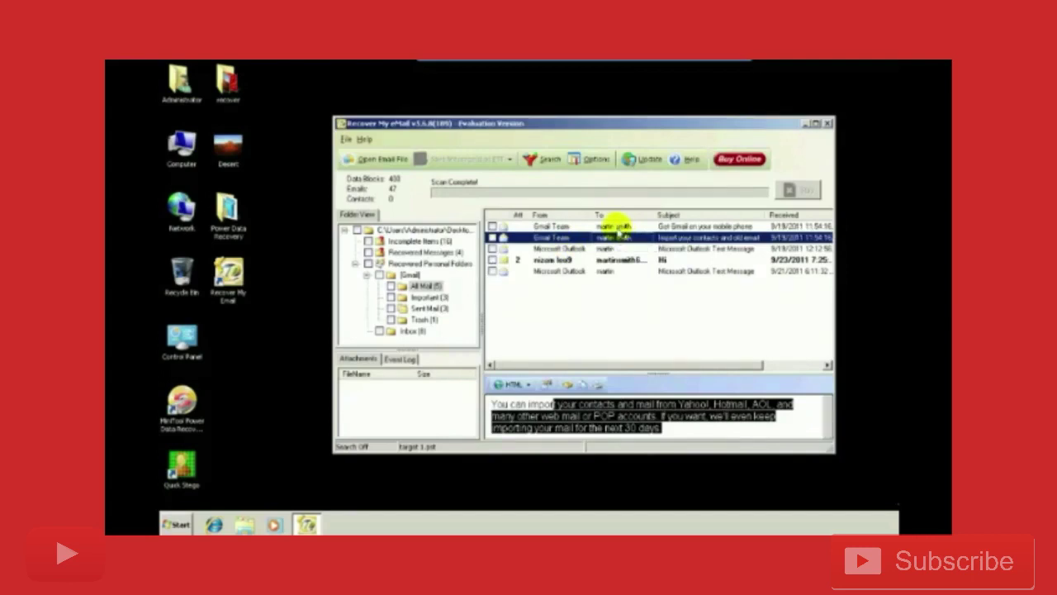
left_click(617, 227)
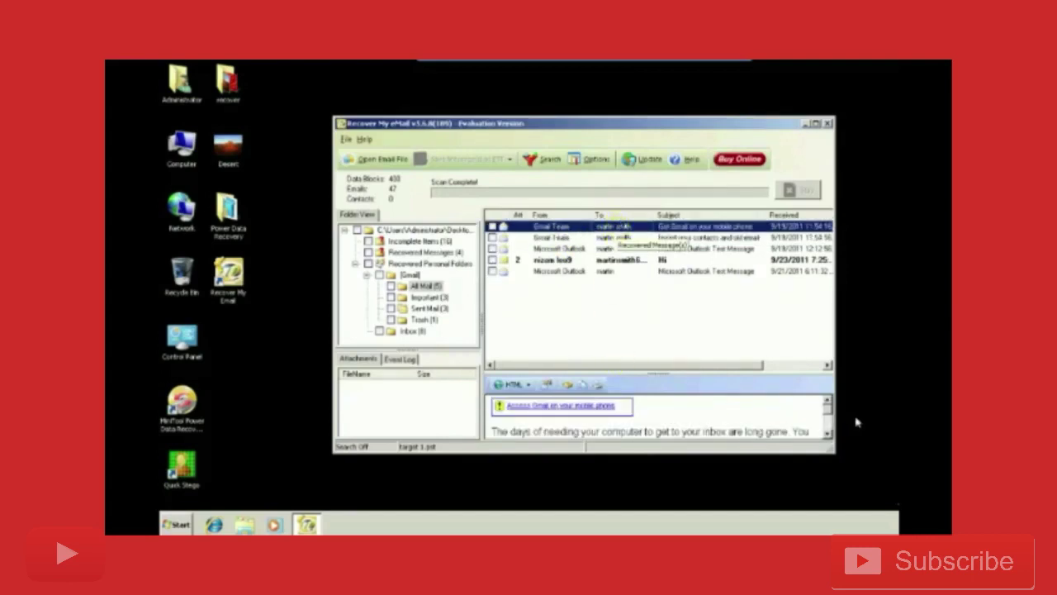
scroll(826, 423, "down", 2)
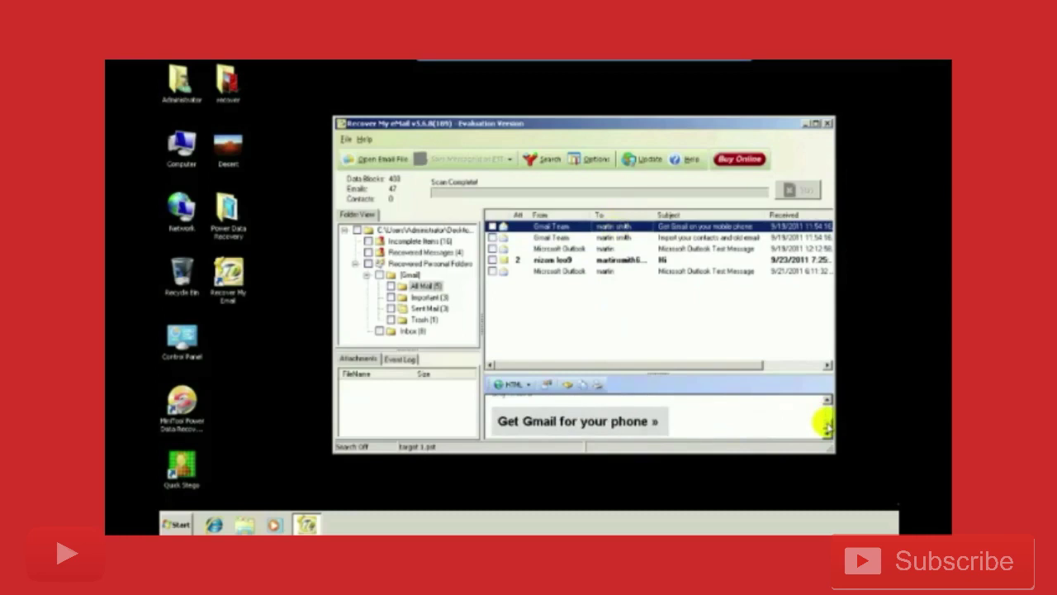
Search By To using the recipient's e-mail address; no messages match.
left_click(545, 159)
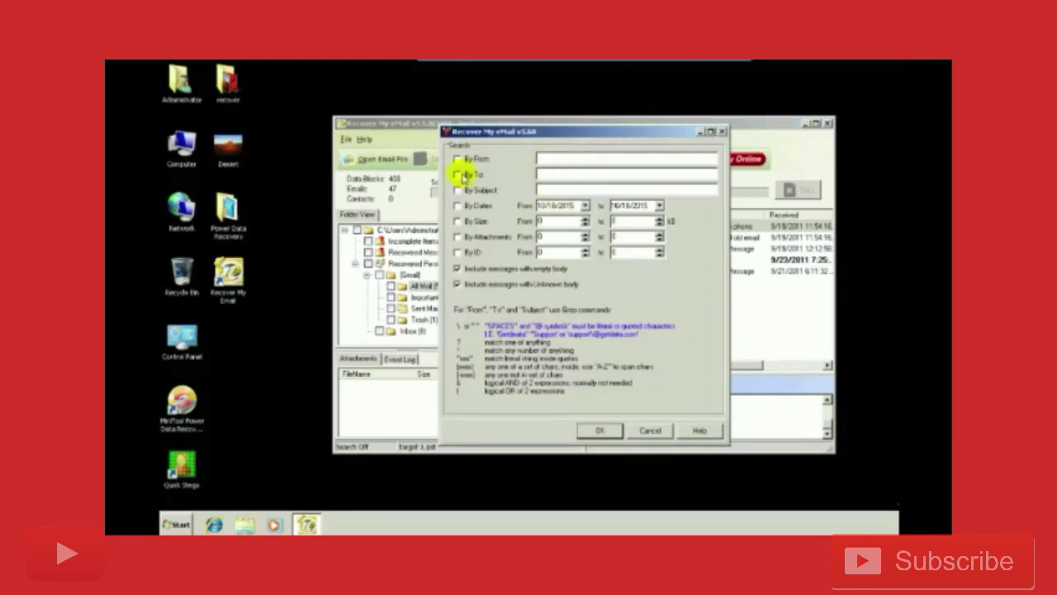
left_click(459, 176)
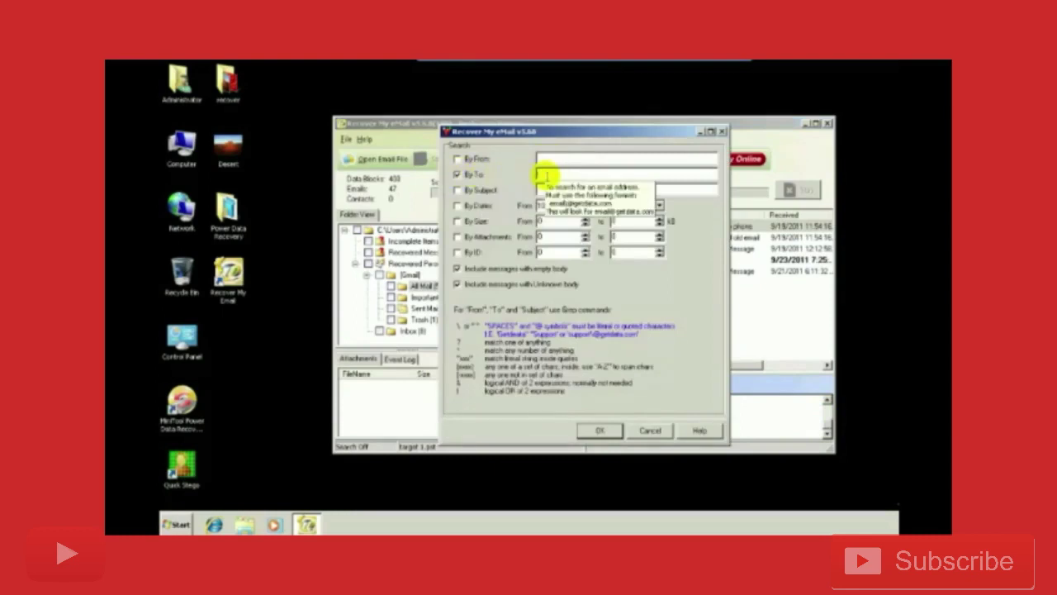
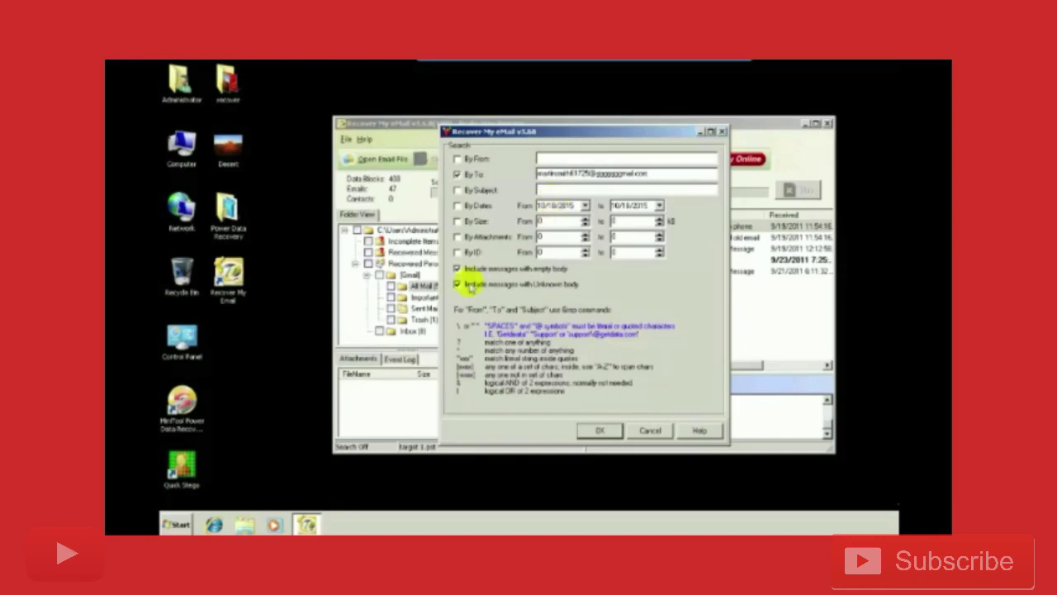
left_click(614, 432)
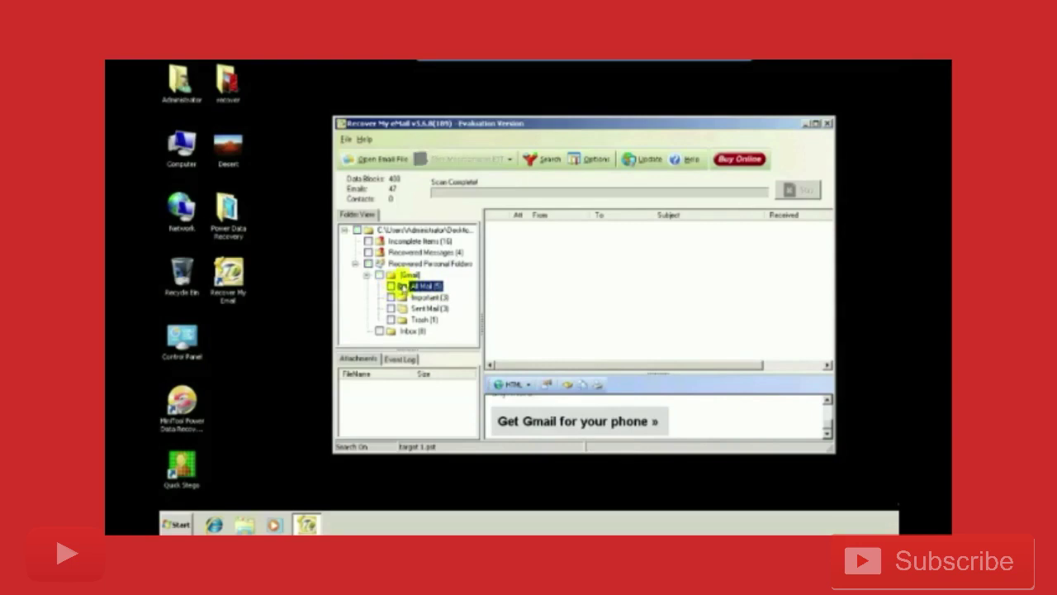
double_click(408, 275)
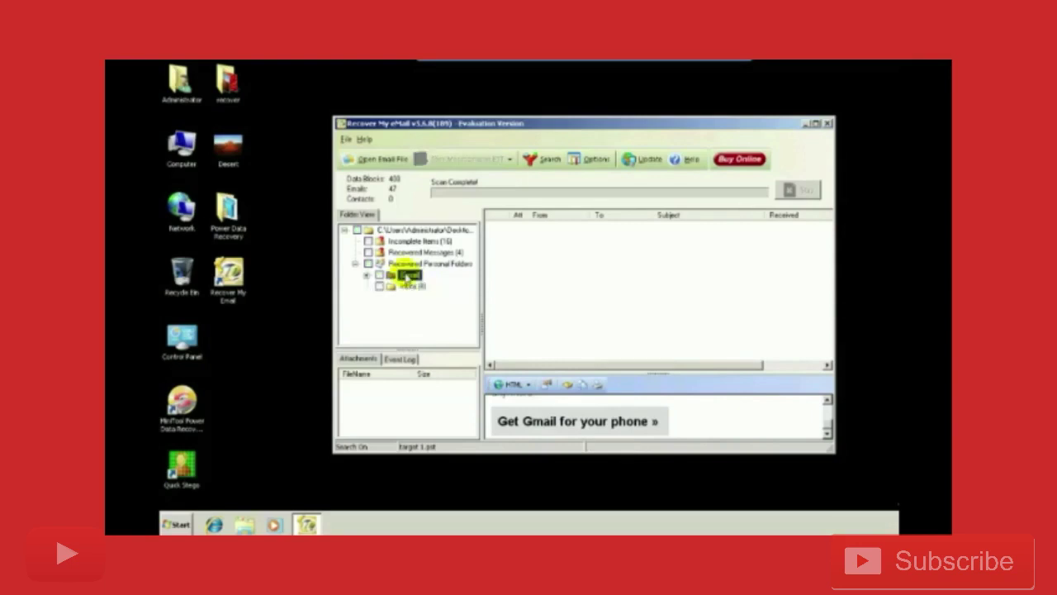
double_click(408, 275)
left_click(406, 286)
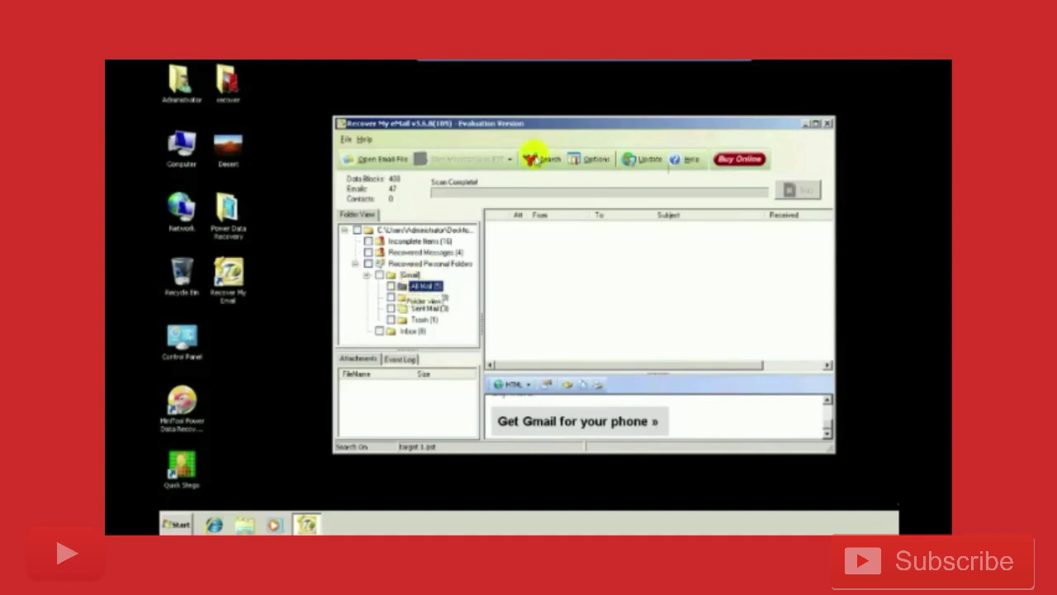
Search By Subject for 'hi', leaving only the 9/23/2011 'Hi' message.
left_click(541, 158)
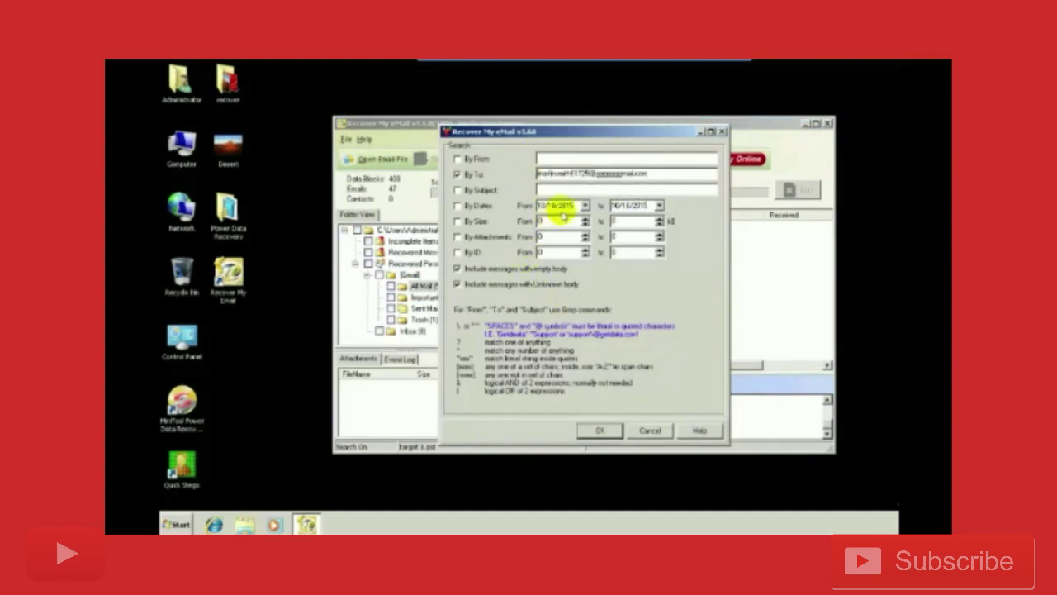
left_click(460, 190)
left_click(550, 190)
type("hi")
left_click(600, 430)
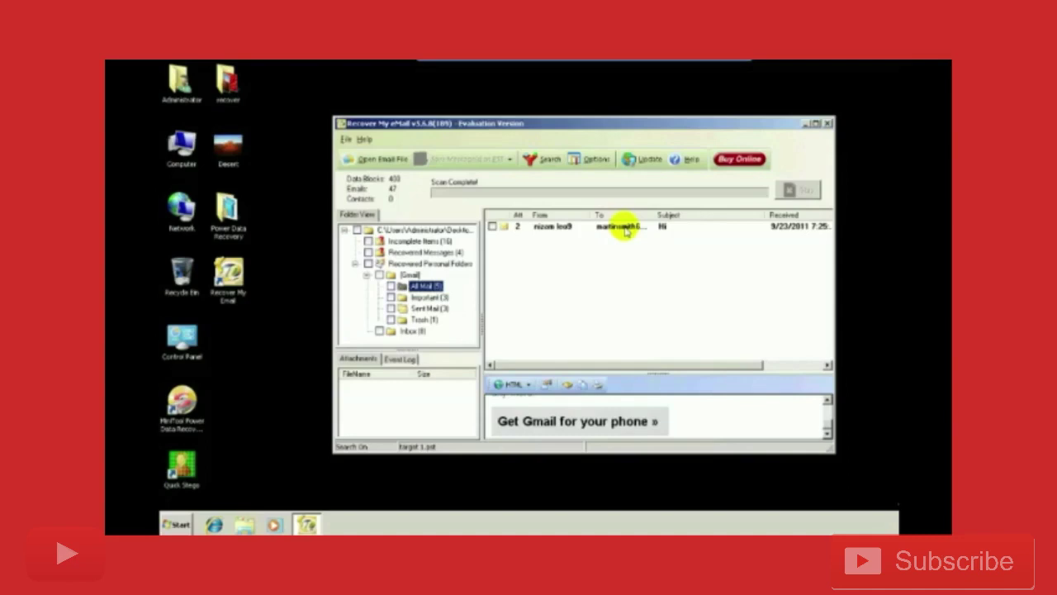
Open the 'Hi' message and preview its Flowers 14.jpg and animals.jpg attachments.
left_click(625, 231)
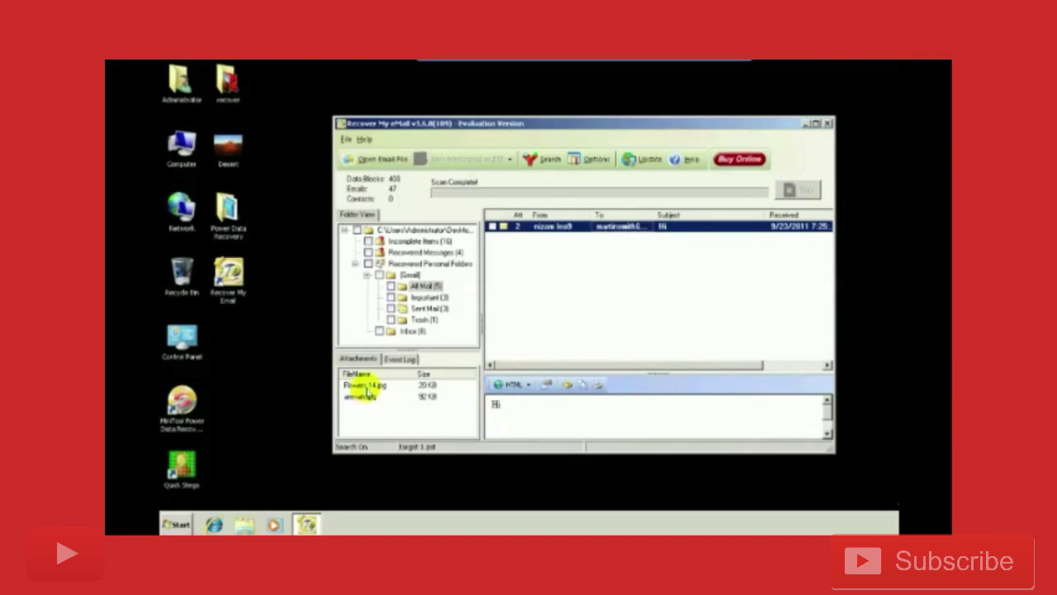
left_click(368, 385)
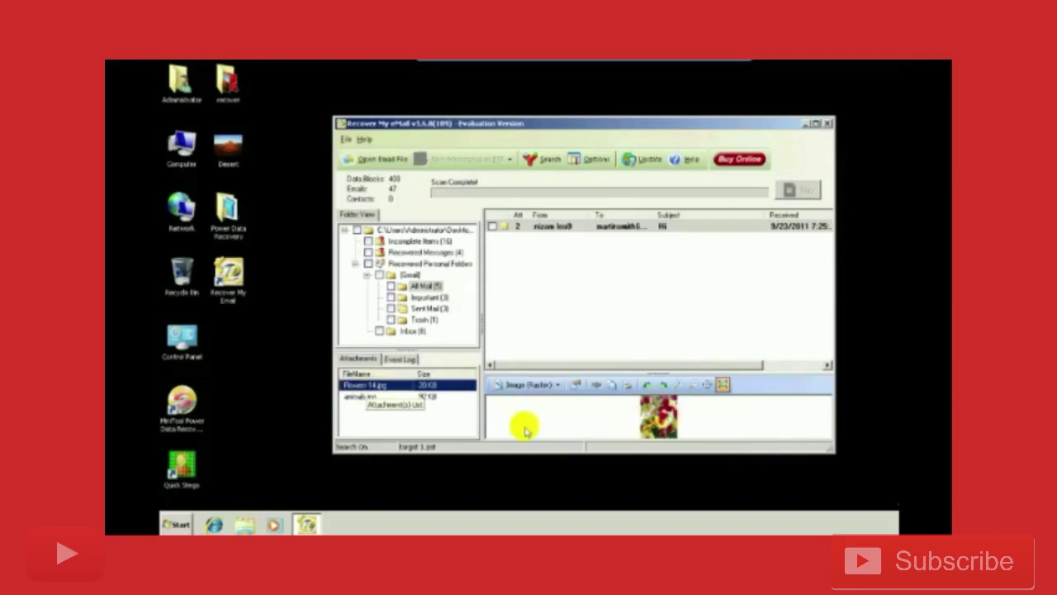
left_click(367, 399)
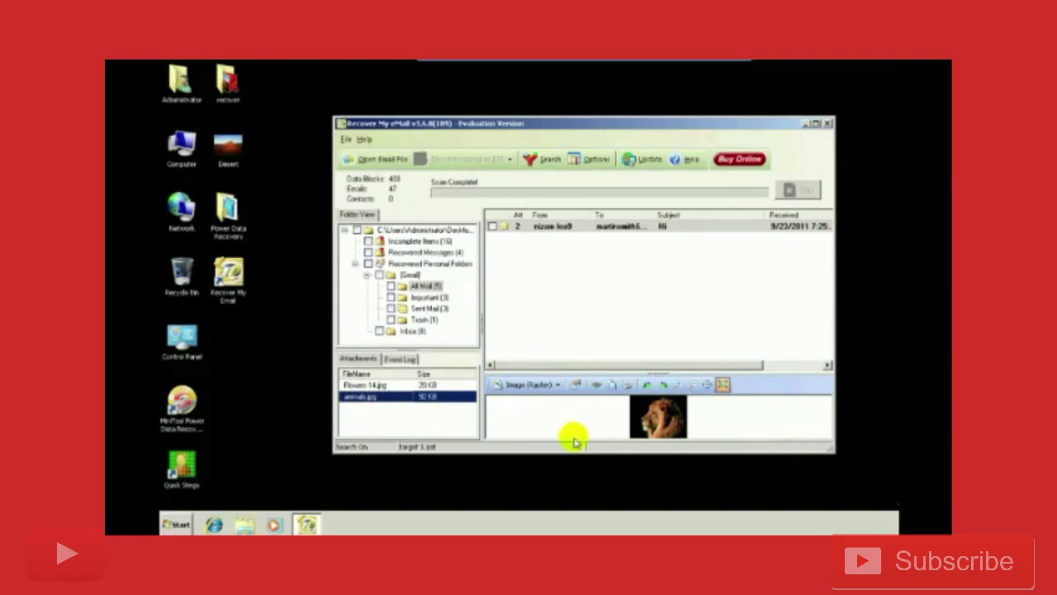
Return to the message body and tick the message's checkbox to queue it for saving.
left_click(531, 229)
left_click(493, 226)
left_click(493, 226)
left_click(493, 226)
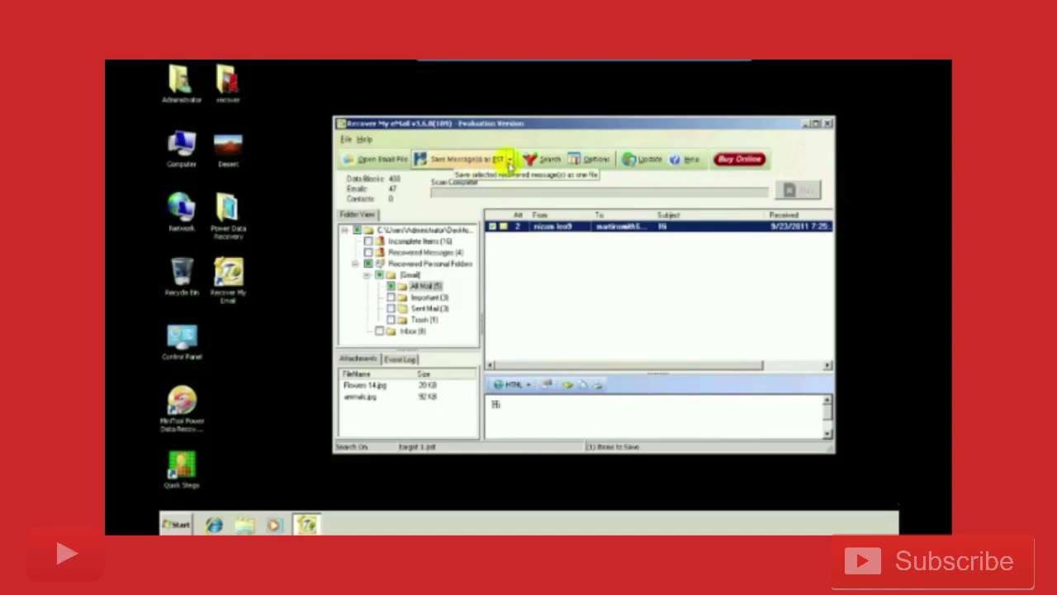
Save the marked message using the Save Message(s) as PST option.
left_click(510, 162)
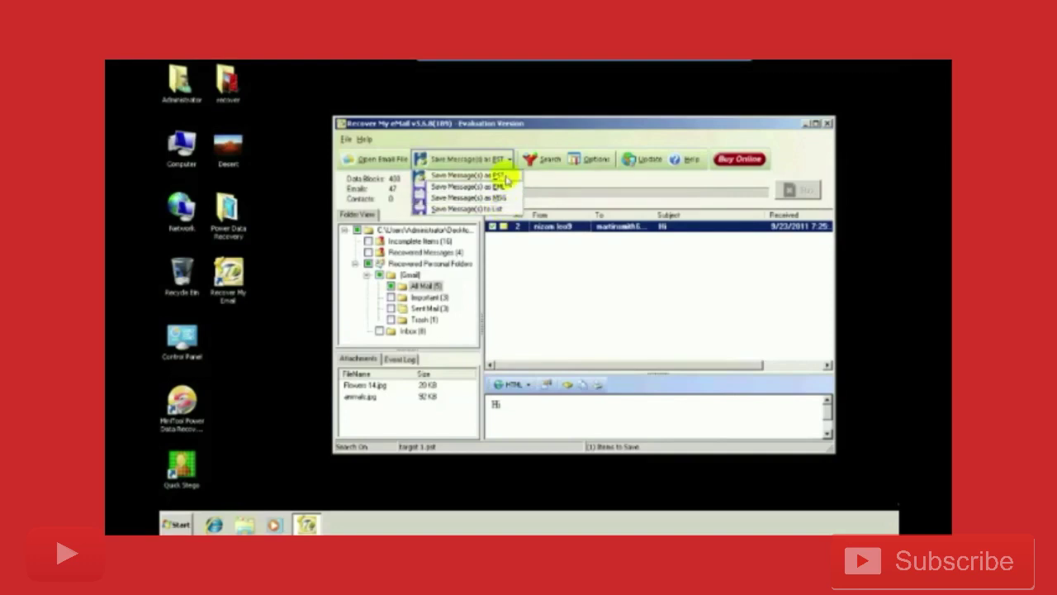
left_click(506, 178)
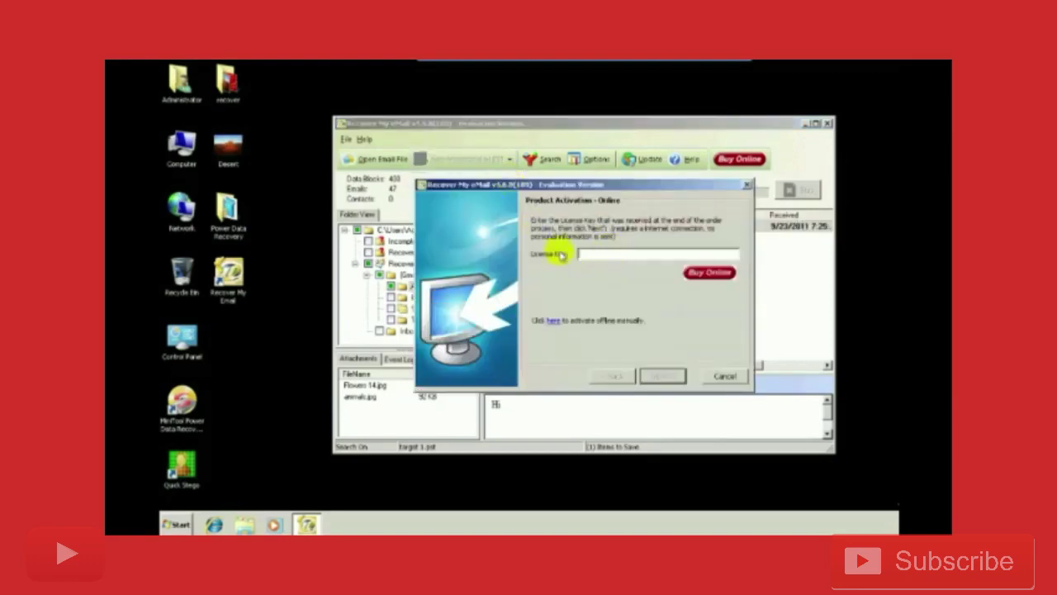
Cancel the Product Activation - Online dialog without entering a licence key.
left_click(720, 378)
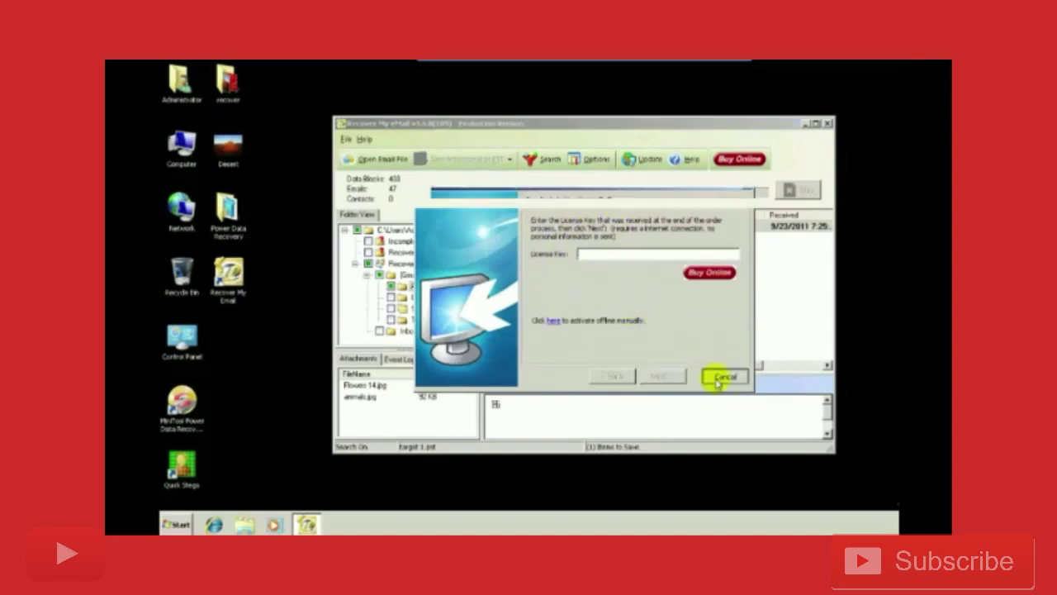